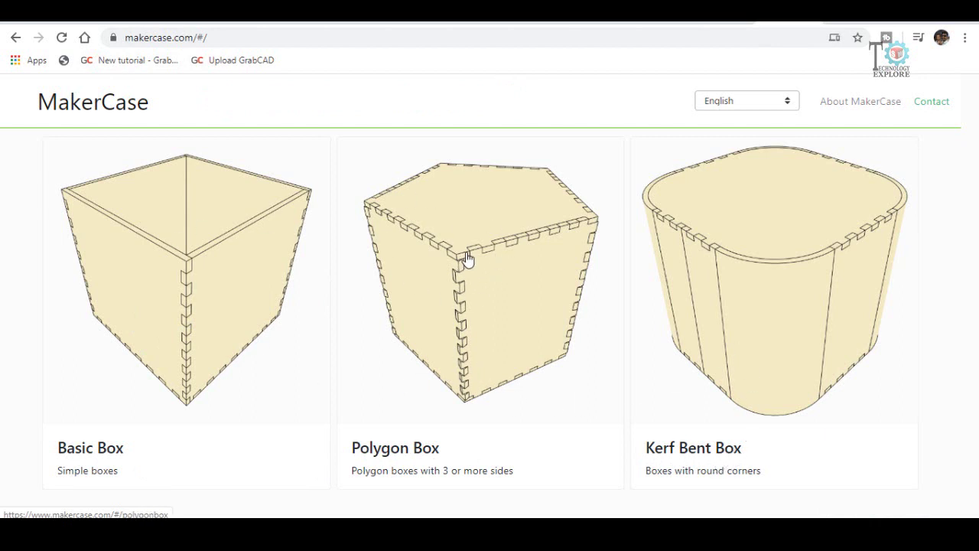
- Open the Polygon Box designer and switch its units to millimetres
{"action": "left_click", "coordinate": [413, 269]}
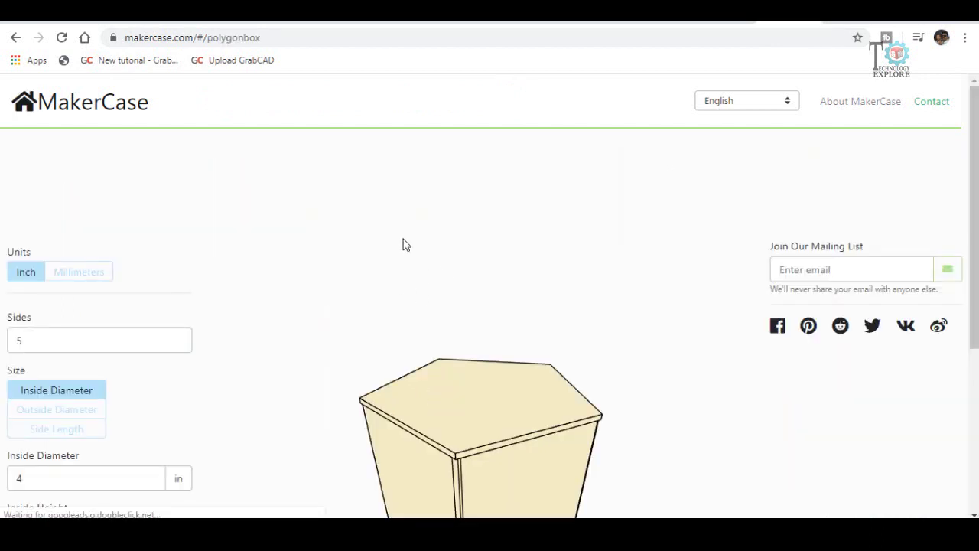
{"action": "scroll", "coordinate": [368, 245], "scroll_direction": "down", "scroll_amount": 1}
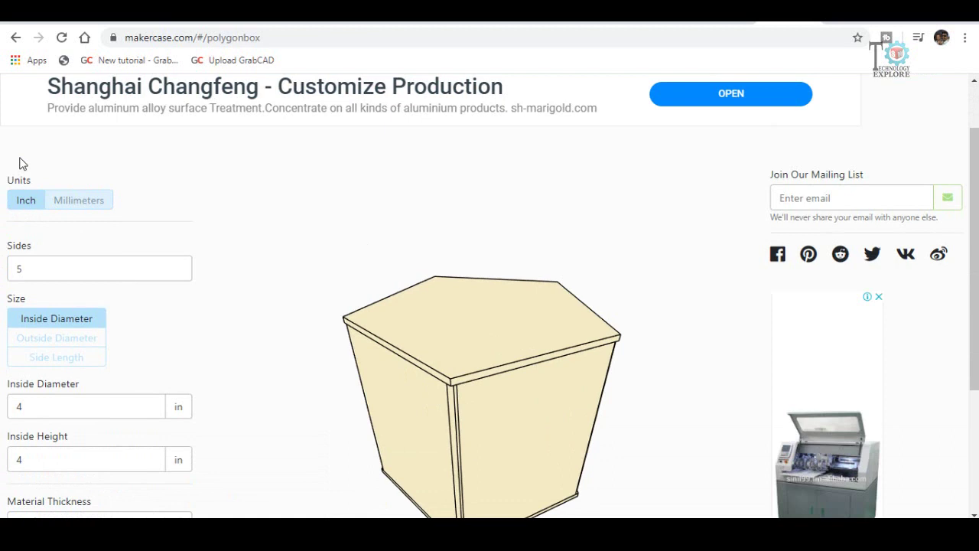
{"action": "left_click", "coordinate": [73, 208]}
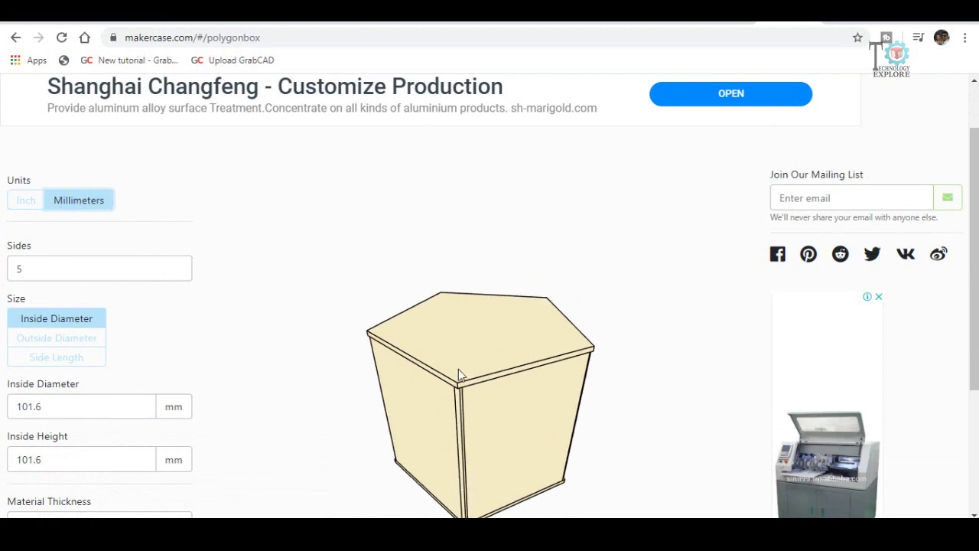
{"action": "scroll", "coordinate": [459, 360], "scroll_direction": "down", "scroll_amount": 2}
{"action": "mouse_move", "coordinate": [459, 356]}
{"action": "left_mouse_down"}
{"action": "mouse_move", "coordinate": [531, 330]}
{"action": "mouse_move", "coordinate": [608, 319]}
{"action": "mouse_move", "coordinate": [527, 326]}
{"action": "mouse_move", "coordinate": [478, 285]}
{"action": "left_mouse_up"}
- Change the box from 5 to 6 sides, making it a hexagon
{"action": "scroll", "coordinate": [478, 285], "scroll_direction": "down", "scroll_amount": 2}
{"action": "scroll", "coordinate": [476, 305], "scroll_direction": "down", "scroll_amount": 1}
{"action": "scroll", "coordinate": [477, 308], "scroll_direction": "up", "scroll_amount": 1}
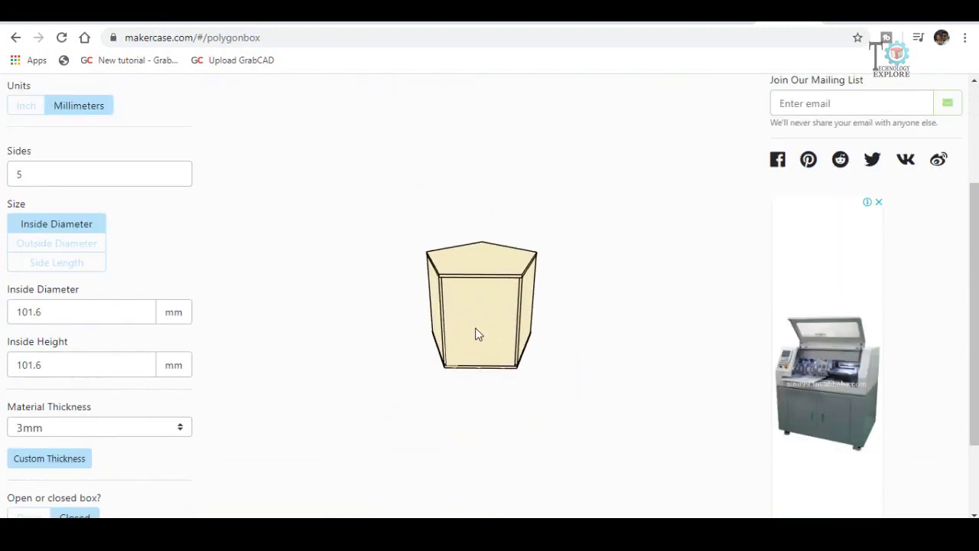
{"action": "scroll", "coordinate": [479, 321], "scroll_direction": "up", "scroll_amount": 2}
{"action": "scroll", "coordinate": [98, 153], "scroll_direction": "up", "scroll_amount": 1}
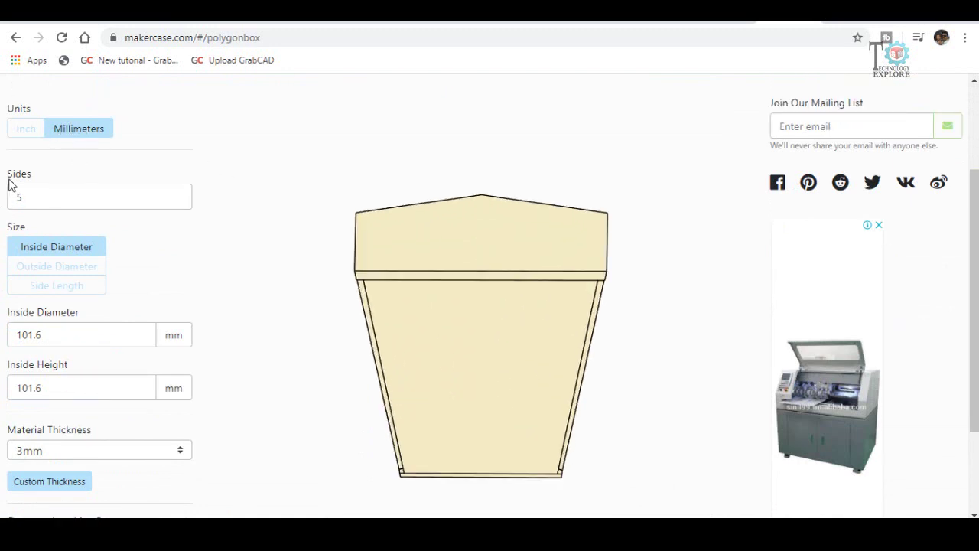
{"action": "left_click_drag", "start_coordinate": [31, 197], "coordinate": [1, 208]}
{"action": "type", "text": "6"}
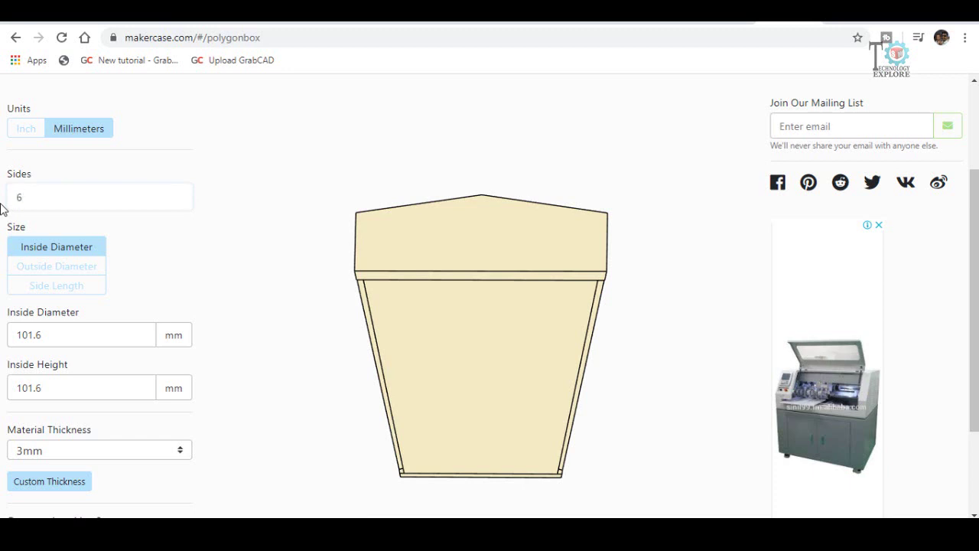
{"action": "left_click", "coordinate": [91, 336]}
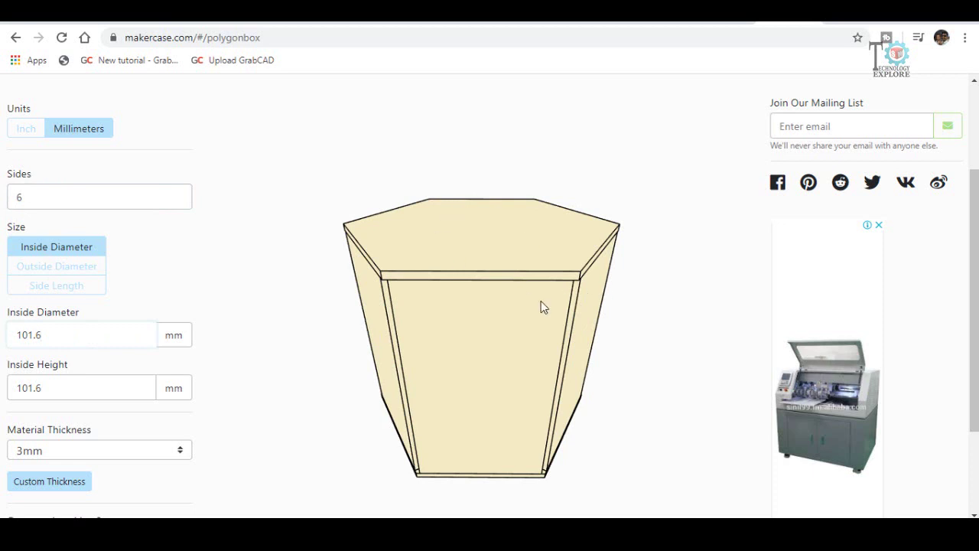
{"action": "mouse_move", "coordinate": [541, 306]}
{"action": "left_mouse_down"}
{"action": "mouse_move", "coordinate": [457, 313]}
{"action": "mouse_move", "coordinate": [504, 327]}
{"action": "left_mouse_up"}
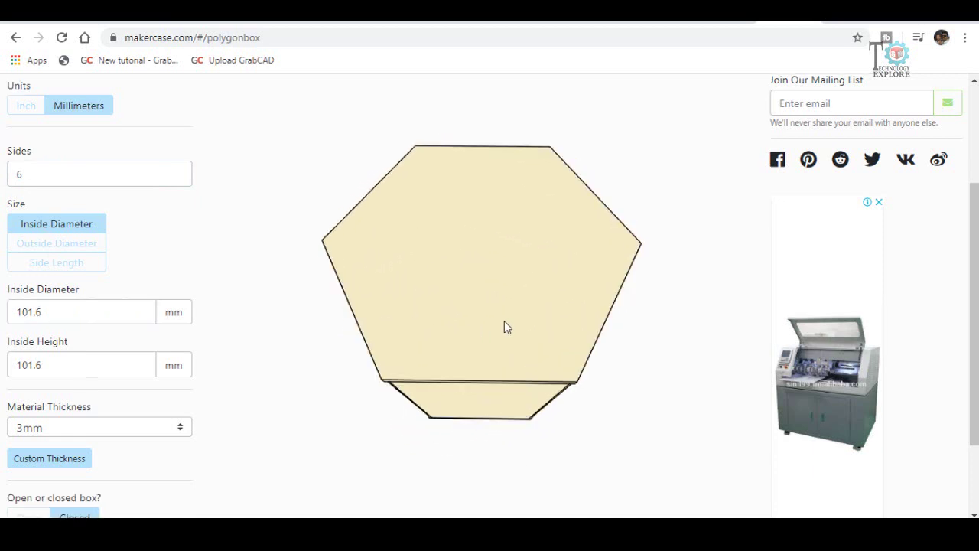
{"action": "left_click", "coordinate": [23, 174]}
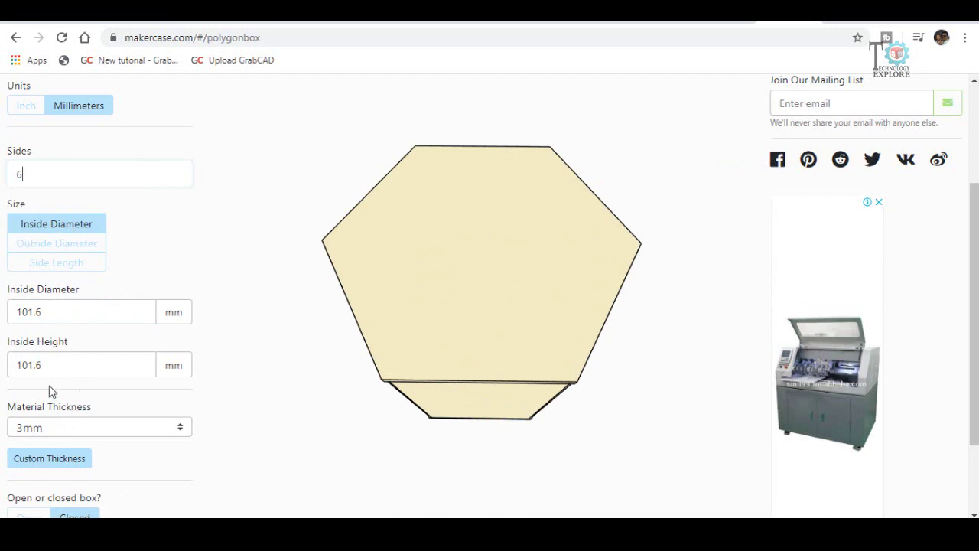
- Try side-length and outside-diameter sizing, then keep sizing on Inside Diameter
{"action": "left_click", "coordinate": [50, 268]}
{"action": "left_click", "coordinate": [48, 225]}
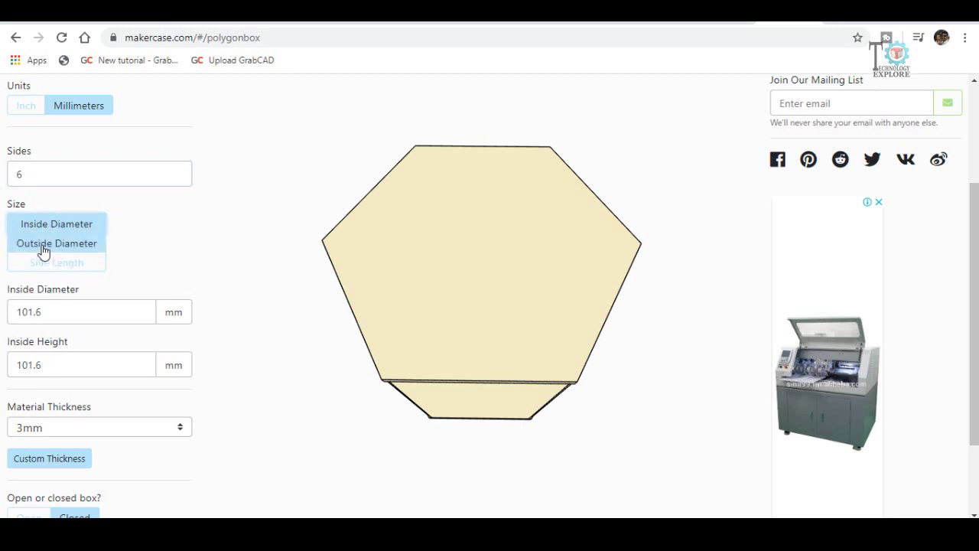
{"action": "left_click", "coordinate": [43, 246]}
{"action": "left_click", "coordinate": [26, 224]}
{"action": "scroll", "coordinate": [188, 234], "scroll_direction": "down", "scroll_amount": 1}
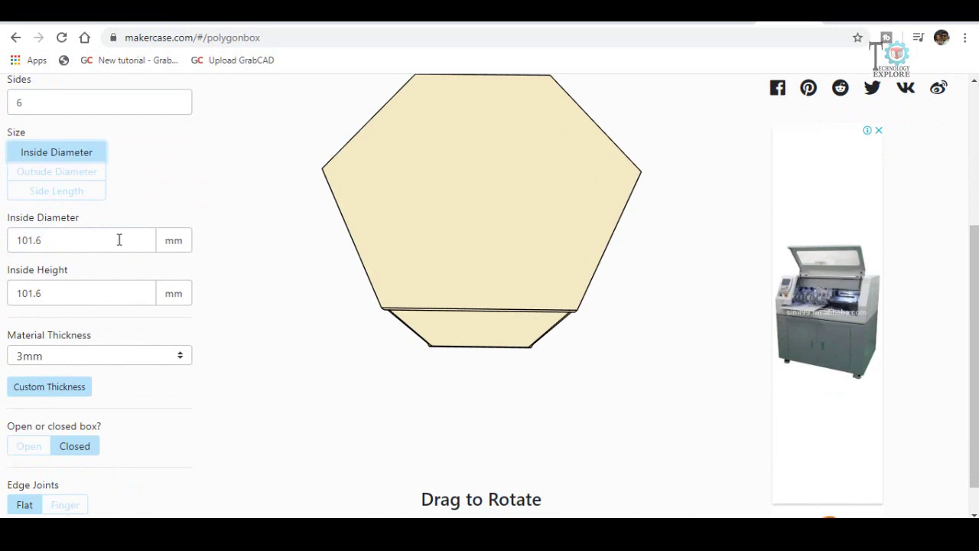
{"action": "scroll", "coordinate": [119, 239], "scroll_direction": "up", "scroll_amount": 1}
- Set the inside diameter to 200 mm and select the inside height for replacement
{"action": "left_click_drag", "start_coordinate": [61, 314], "coordinate": [2, 324]}
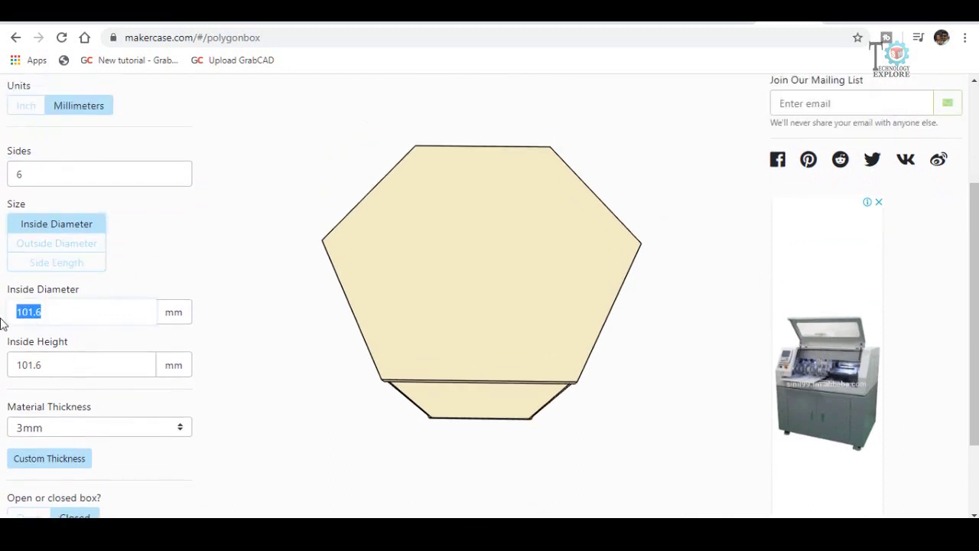
{"action": "type", "text": "200"}
{"action": "left_click", "coordinate": [65, 367]}
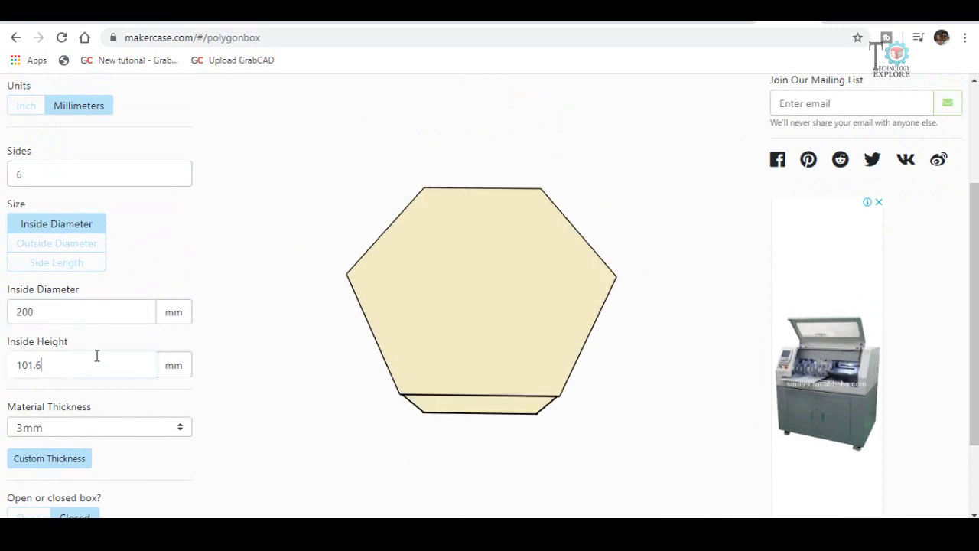
{"action": "scroll", "coordinate": [258, 341], "scroll_direction": "down", "scroll_amount": 1}
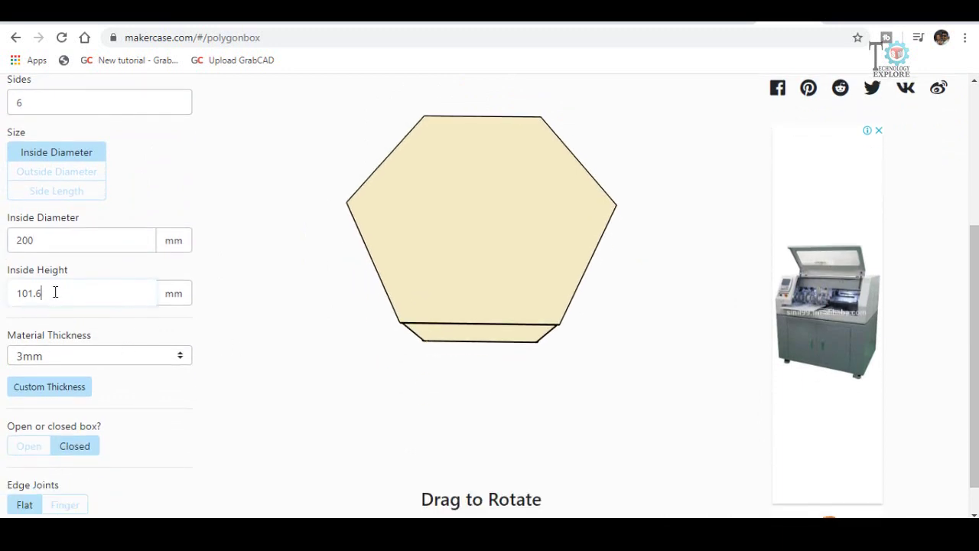
{"action": "left_click_drag", "start_coordinate": [53, 293], "coordinate": [2, 309]}
- Enter the 50 mm inside height and review the thickness list, keeping 3 mm
{"action": "type", "text": "50"}
{"action": "left_click", "coordinate": [75, 360]}
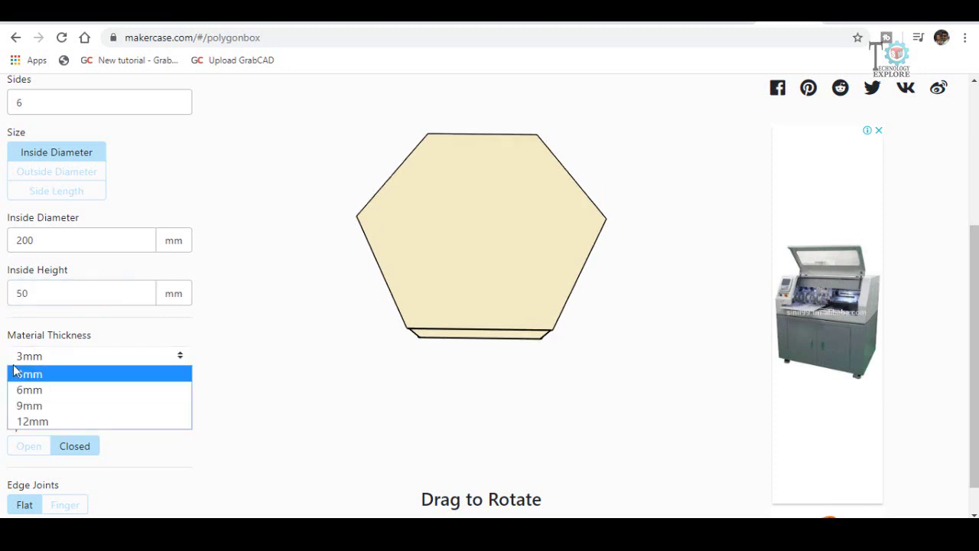
{"action": "left_click", "coordinate": [52, 357]}
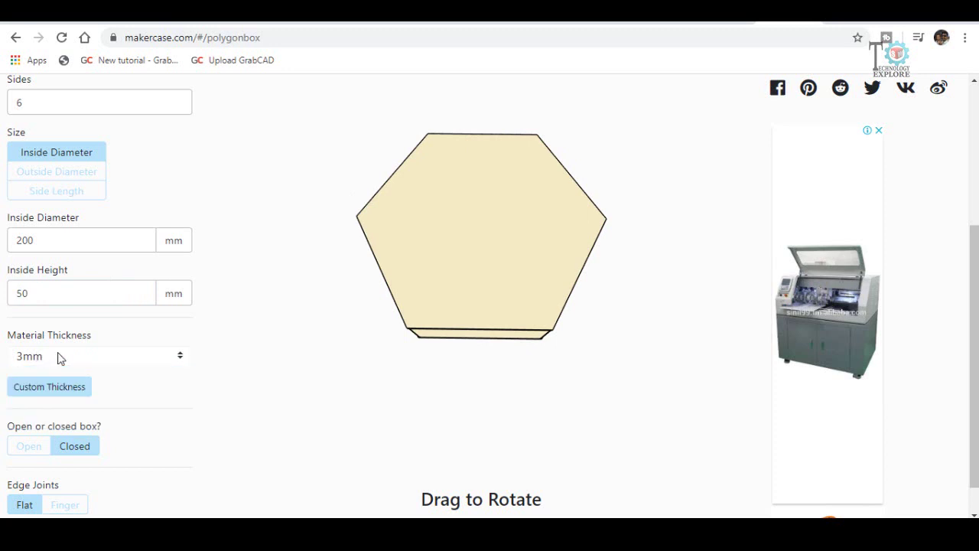
{"action": "left_click", "coordinate": [60, 358]}
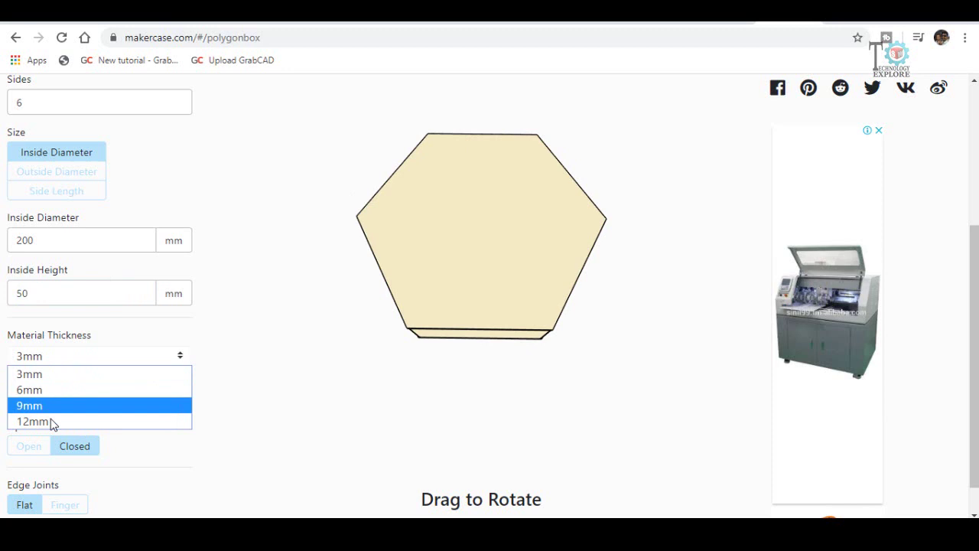
{"action": "left_click", "coordinate": [3, 335]}
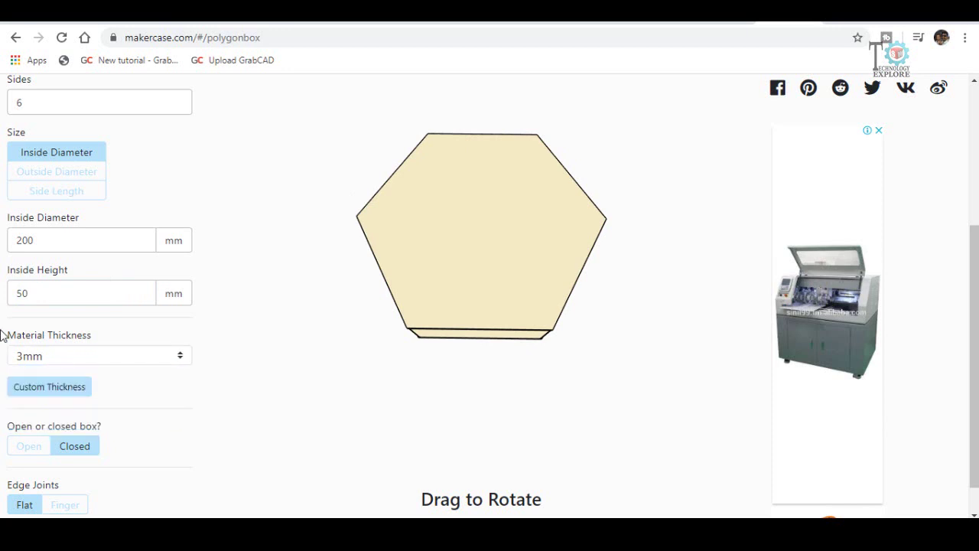
- Set a custom material thickness of 5 mm
{"action": "left_click", "coordinate": [28, 395]}
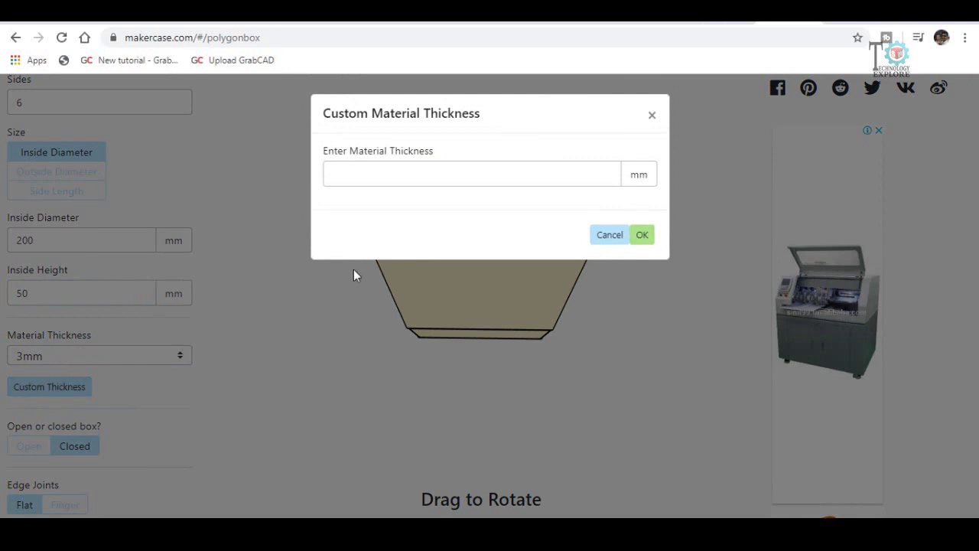
{"action": "left_click", "coordinate": [363, 177]}
{"action": "type", "text": "5"}
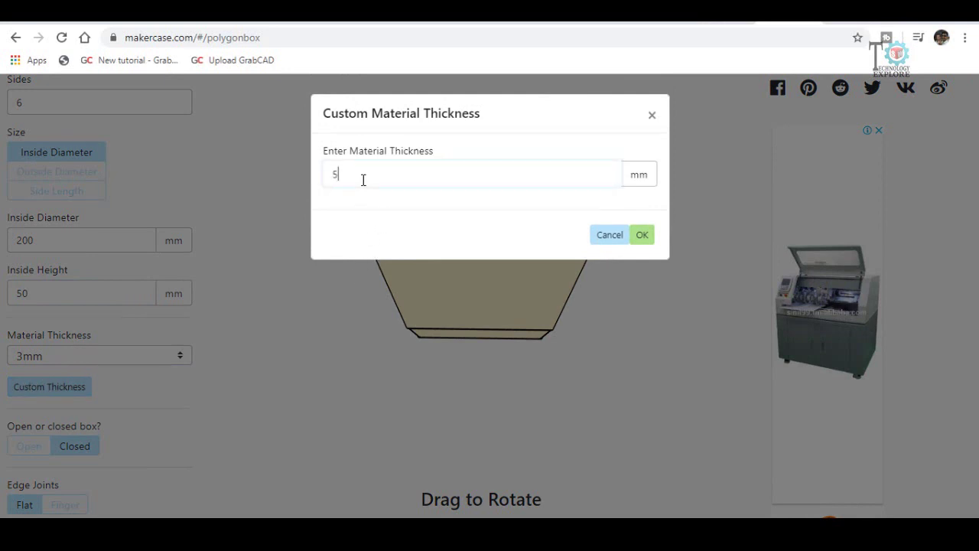
{"action": "left_click", "coordinate": [645, 238]}
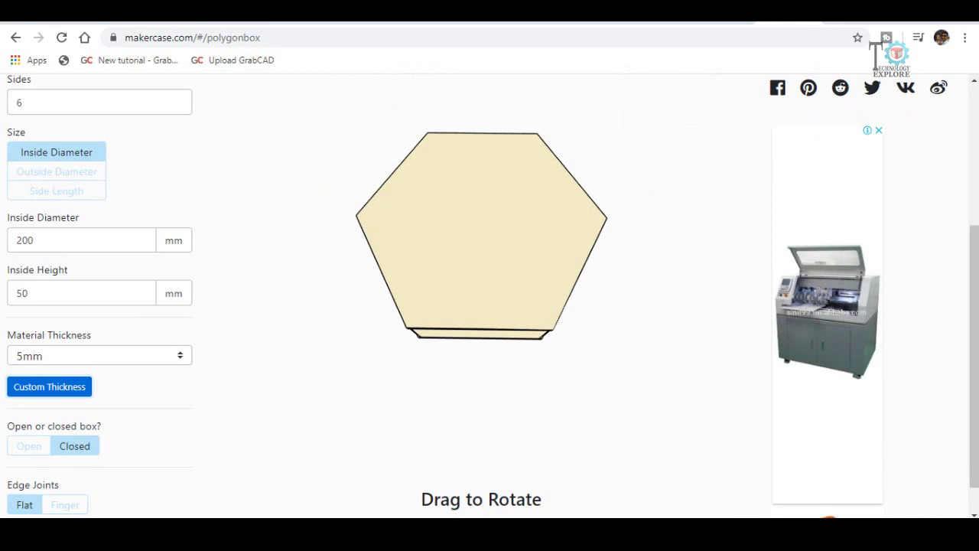
{"action": "scroll", "coordinate": [4, 381], "scroll_direction": "down", "scroll_amount": 1}
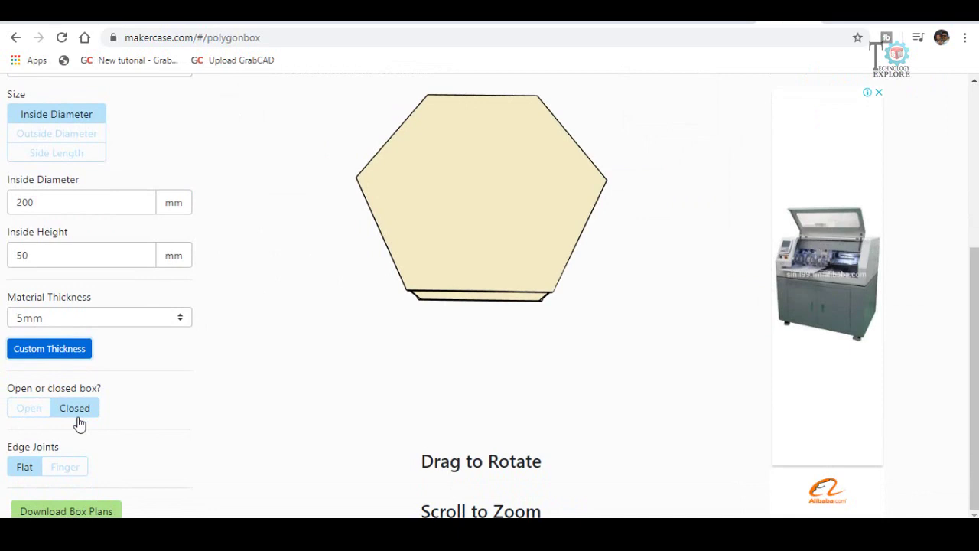
- Make the box open-topped, without a lid
{"action": "left_click", "coordinate": [31, 410]}
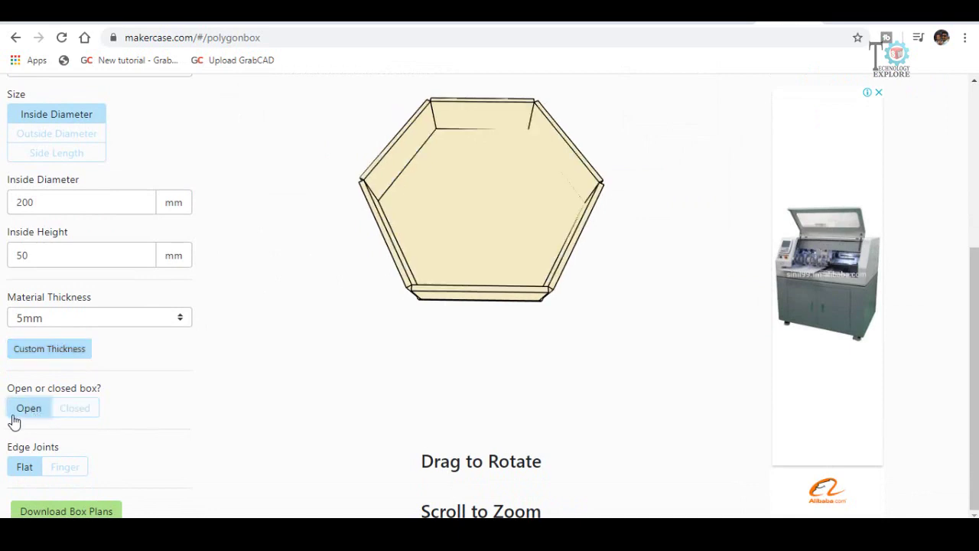
{"action": "scroll", "coordinate": [482, 260], "scroll_direction": "up", "scroll_amount": 3}
{"action": "mouse_move", "coordinate": [482, 262]}
{"action": "left_mouse_down"}
{"action": "mouse_move", "coordinate": [477, 221]}
{"action": "mouse_move", "coordinate": [464, 212]}
{"action": "left_mouse_up"}
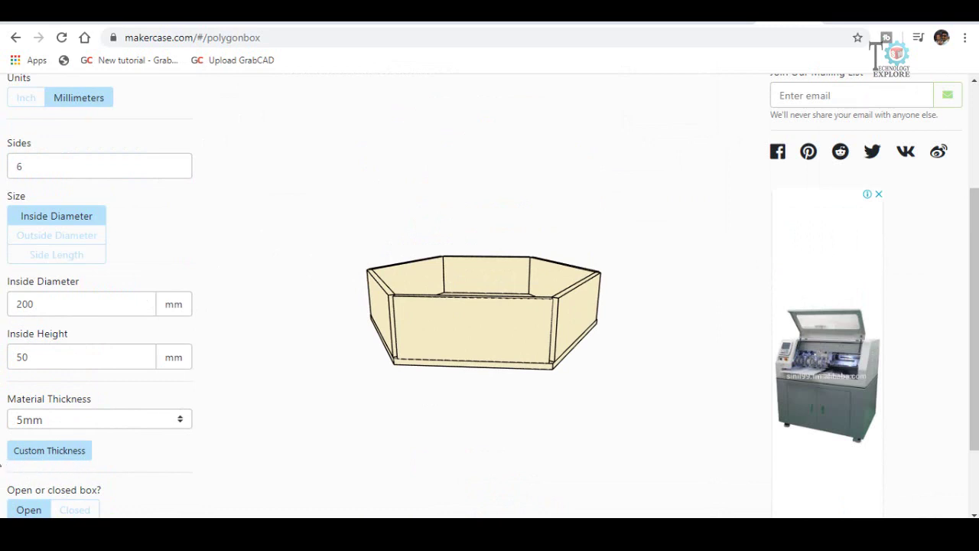
{"action": "scroll", "coordinate": [3, 462], "scroll_direction": "down", "scroll_amount": 3}
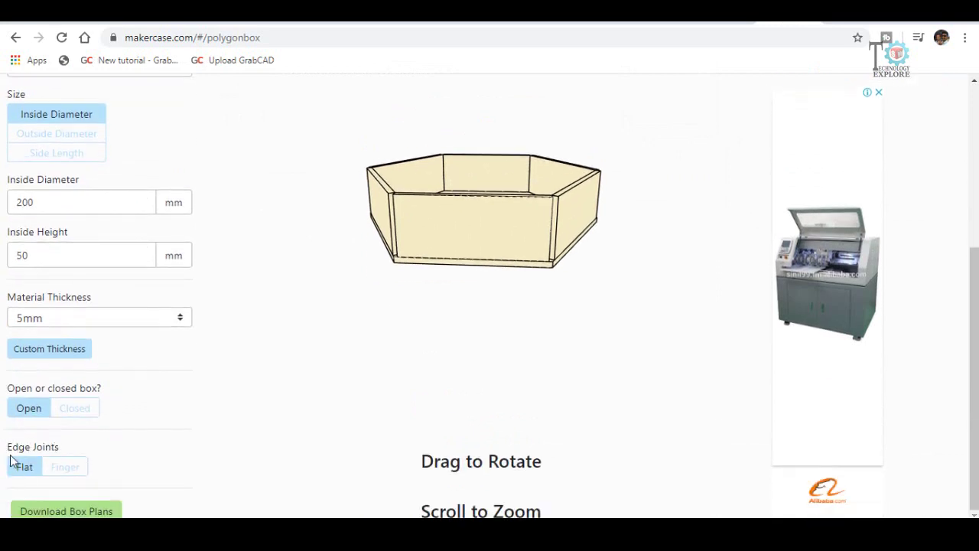
{"action": "scroll", "coordinate": [426, 244], "scroll_direction": "up", "scroll_amount": 1}
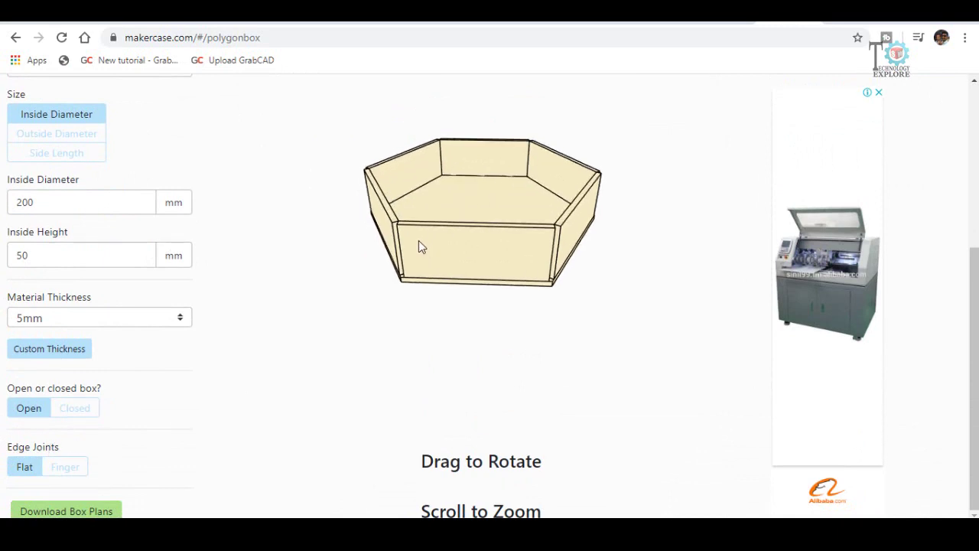
{"action": "scroll", "coordinate": [420, 244], "scroll_direction": "up", "scroll_amount": 2}
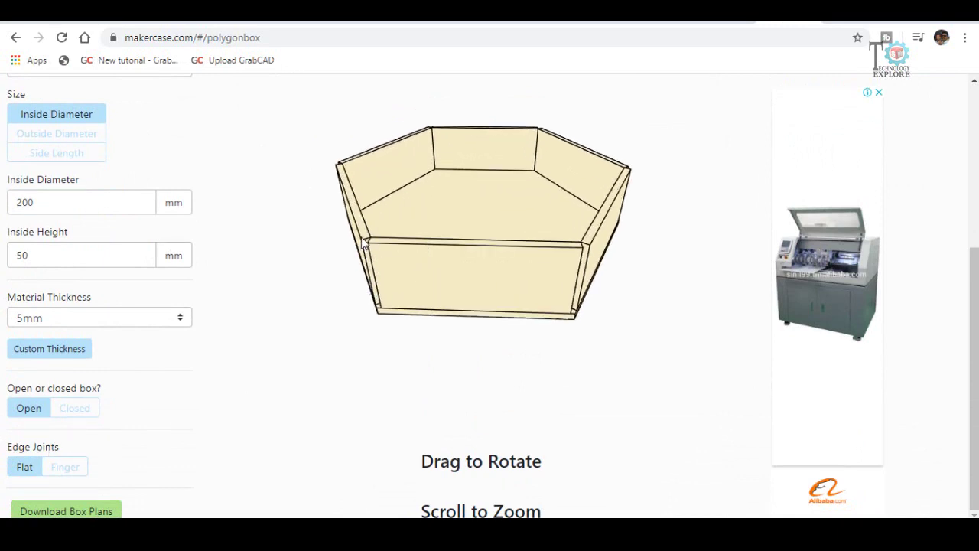
- Switch the edge joints to fingers with a finger size of 10.625
{"action": "left_click", "coordinate": [63, 467]}
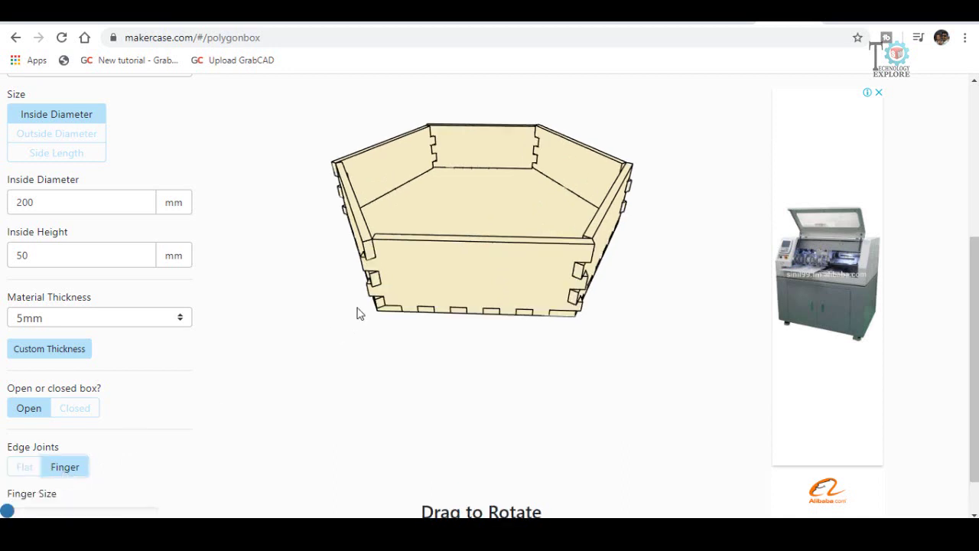
{"action": "scroll", "coordinate": [356, 312], "scroll_direction": "up", "scroll_amount": 1}
{"action": "mouse_move", "coordinate": [356, 312]}
{"action": "left_mouse_down"}
{"action": "mouse_move", "coordinate": [404, 255]}
{"action": "mouse_move", "coordinate": [352, 263]}
{"action": "mouse_move", "coordinate": [323, 281]}
{"action": "left_mouse_up"}
{"action": "scroll", "coordinate": [3, 468], "scroll_direction": "down", "scroll_amount": 2}
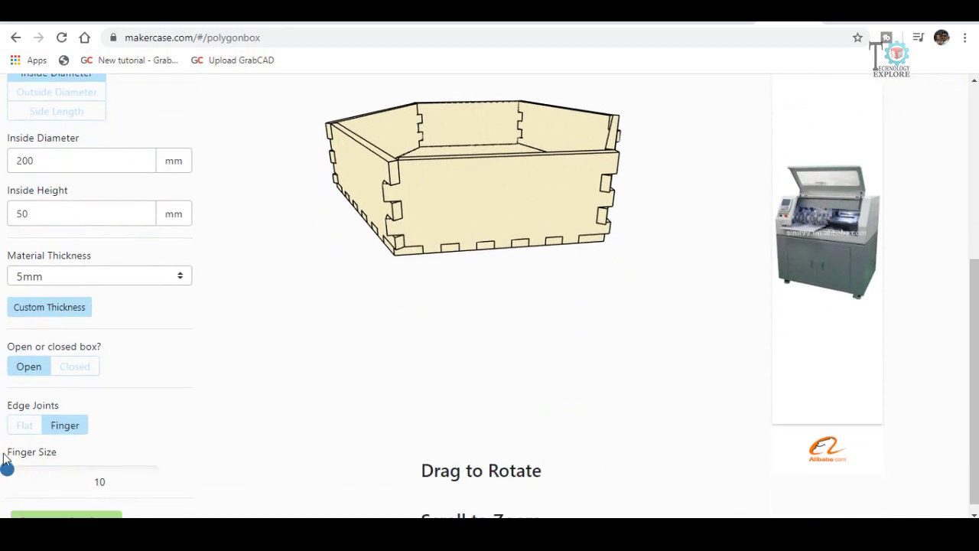
{"action": "scroll", "coordinate": [1, 429], "scroll_direction": "down", "scroll_amount": 1}
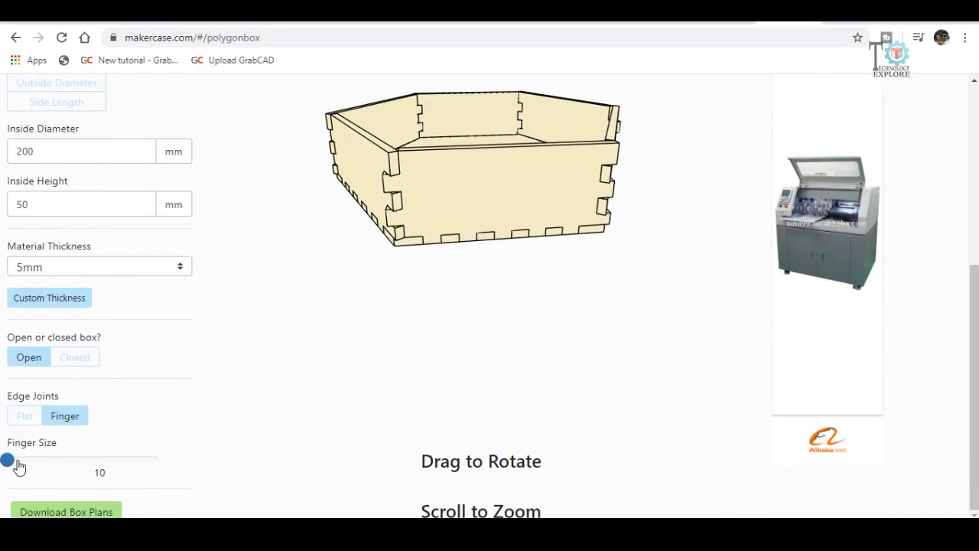
{"action": "mouse_move", "coordinate": [6, 461]}
{"action": "left_mouse_down"}
{"action": "mouse_move", "coordinate": [89, 469]}
{"action": "mouse_move", "coordinate": [14, 471]}
{"action": "left_mouse_up"}
{"action": "left_click_drag", "start_coordinate": [436, 130], "coordinate": [454, 156]}
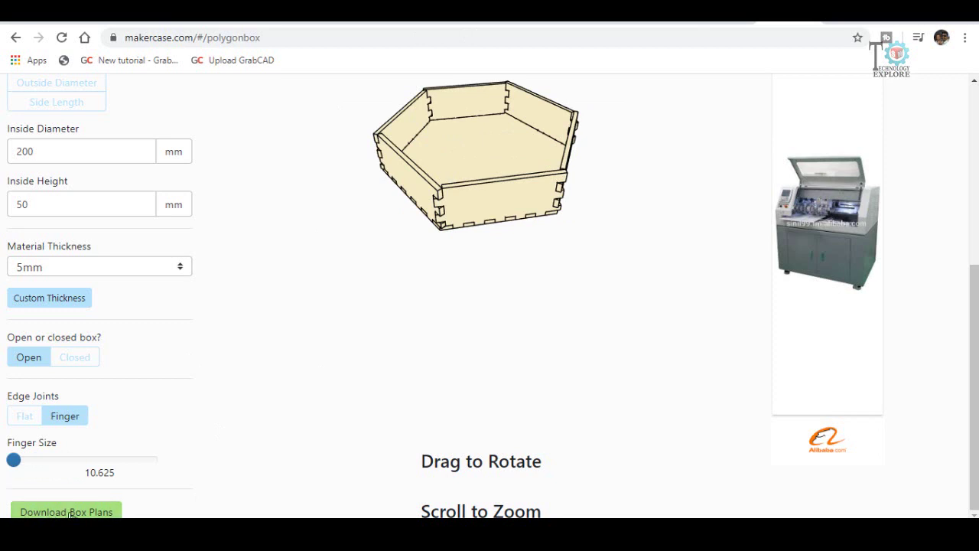
- Download the box plans as box.dxf with panel labels disabled
{"action": "left_click", "coordinate": [61, 512]}
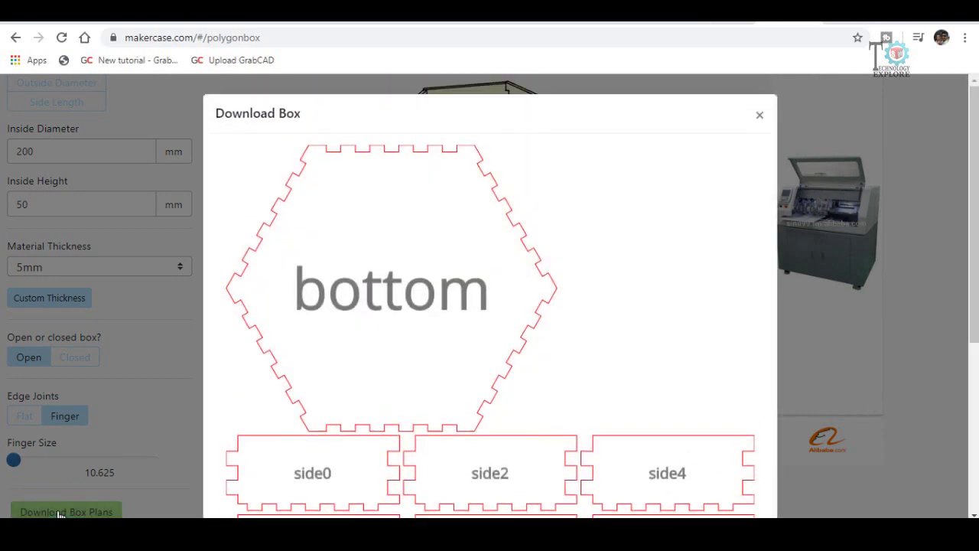
{"action": "scroll", "coordinate": [403, 190], "scroll_direction": "down", "scroll_amount": 3}
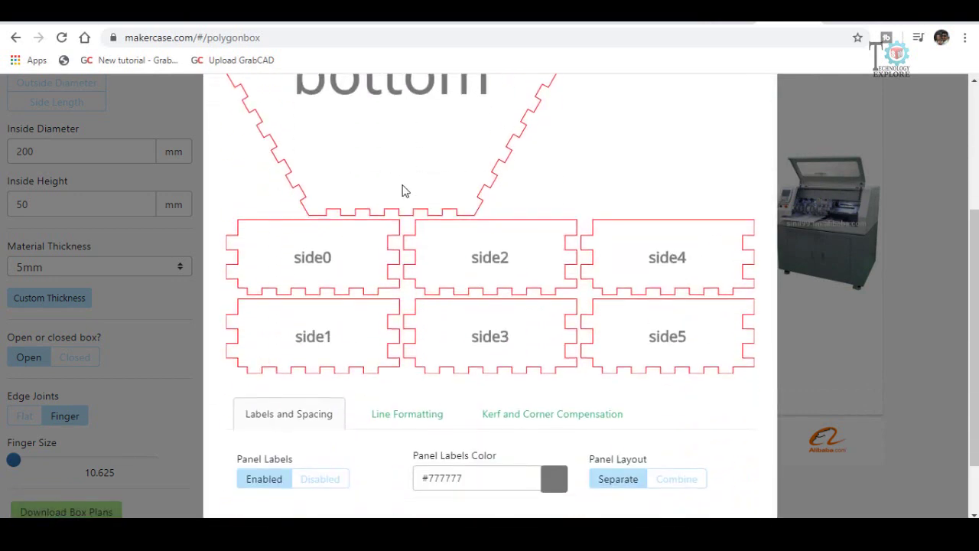
{"action": "scroll", "coordinate": [402, 190], "scroll_direction": "down", "scroll_amount": 1}
{"action": "scroll", "coordinate": [454, 258], "scroll_direction": "up", "scroll_amount": 2}
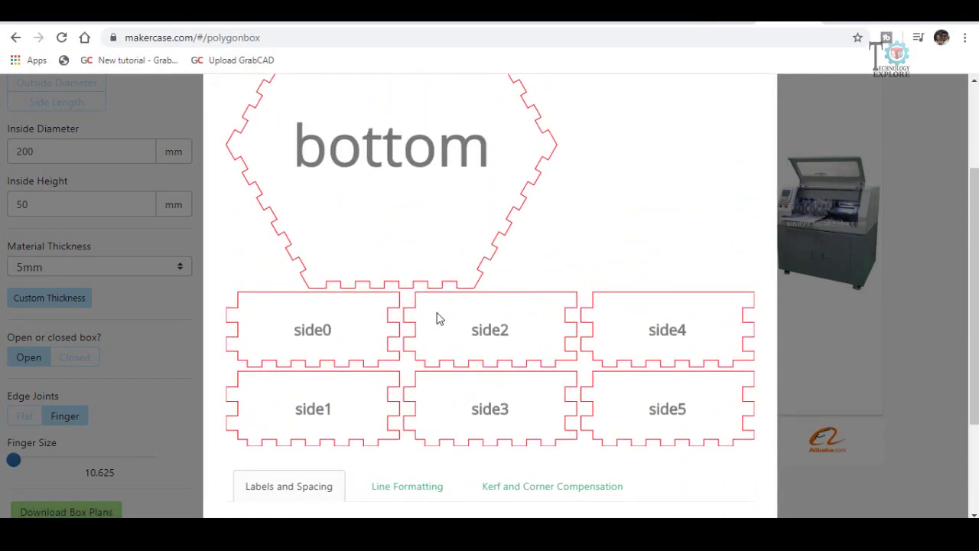
{"action": "scroll", "coordinate": [449, 271], "scroll_direction": "down", "scroll_amount": 2}
{"action": "scroll", "coordinate": [451, 275], "scroll_direction": "up", "scroll_amount": 2}
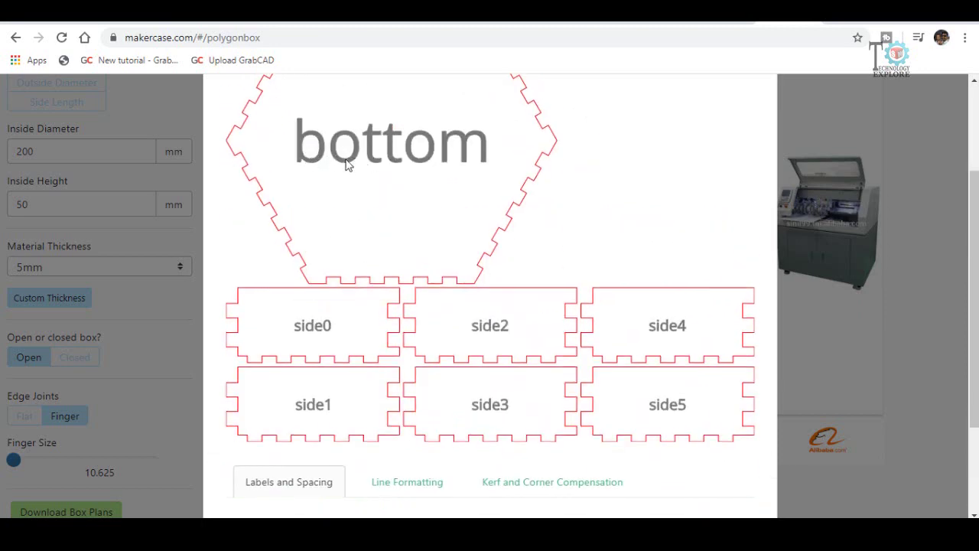
{"action": "scroll", "coordinate": [363, 303], "scroll_direction": "down", "scroll_amount": 2}
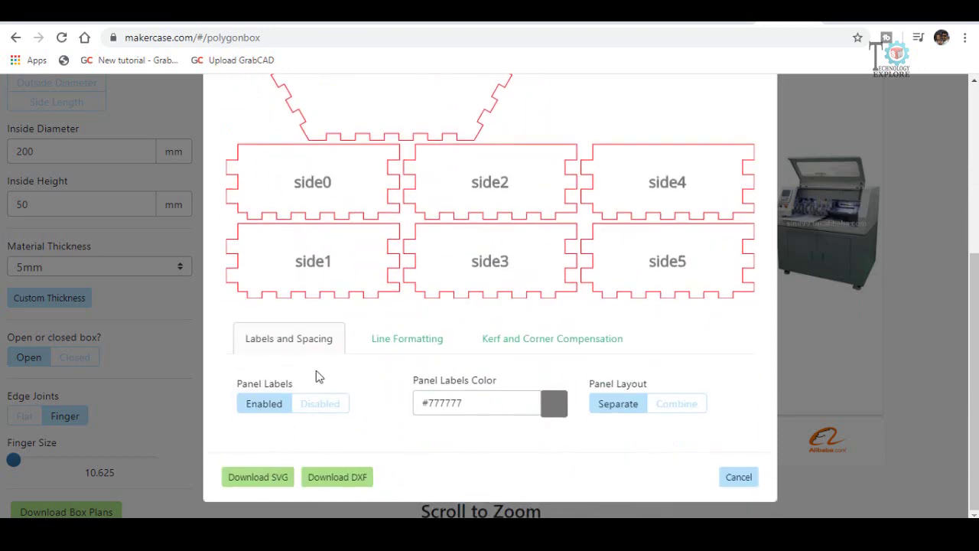
{"action": "left_click", "coordinate": [315, 411]}
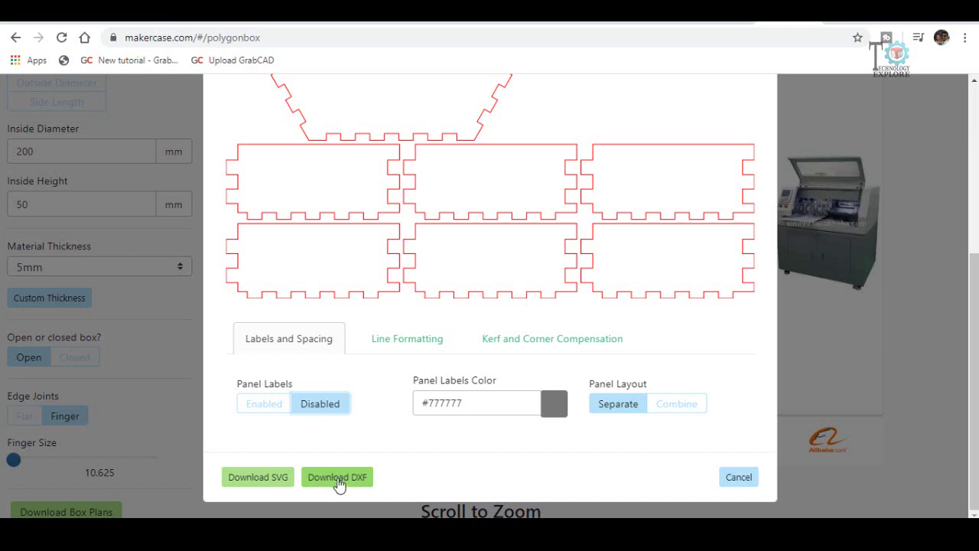
{"action": "scroll", "coordinate": [337, 478], "scroll_direction": "up", "scroll_amount": 4}
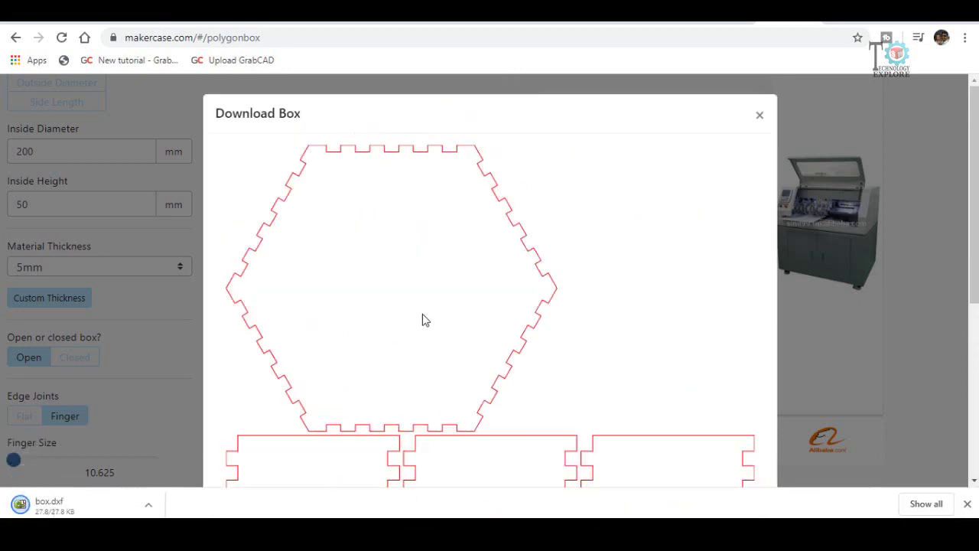
{"action": "scroll", "coordinate": [446, 362], "scroll_direction": "down", "scroll_amount": 2}
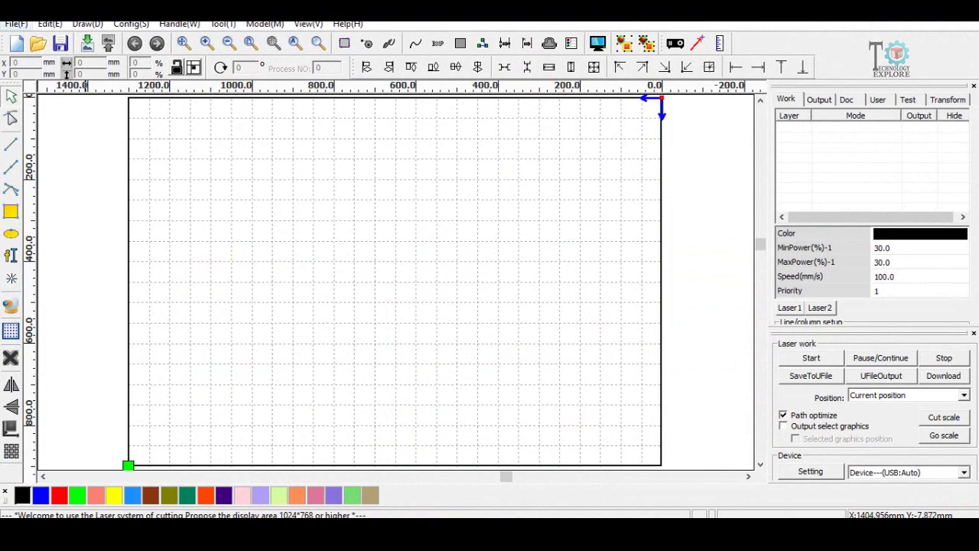
- Import box.dxf from Downloads, showing the hexagon base and six finger-jointed panels
{"action": "left_click", "coordinate": [16, 24]}
{"action": "left_click", "coordinate": [34, 104]}
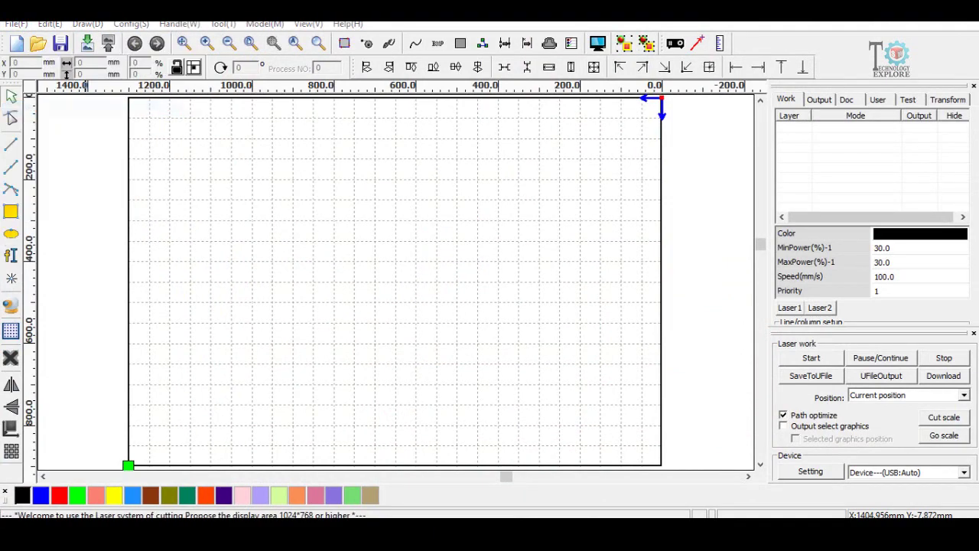
{"action": "left_click", "coordinate": [285, 180]}
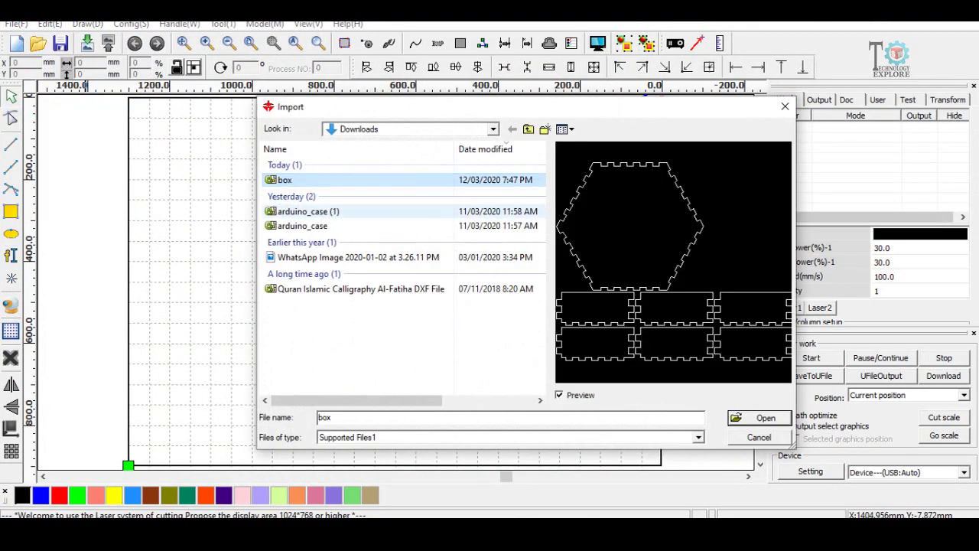
{"action": "left_click", "coordinate": [764, 418]}
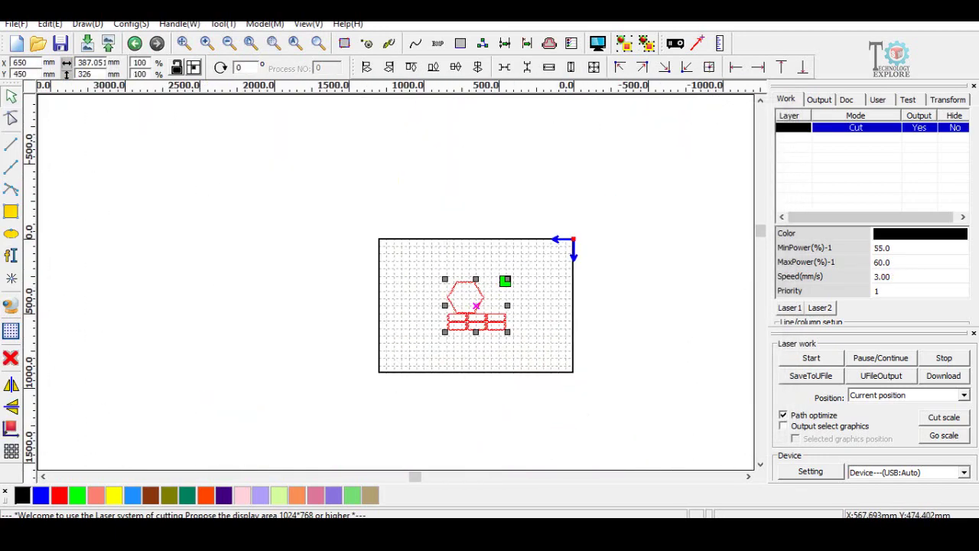
{"action": "scroll", "coordinate": [471, 306], "scroll_direction": "up", "scroll_amount": 2}
{"action": "scroll", "coordinate": [468, 304], "scroll_direction": "up", "scroll_amount": 2}
{"action": "scroll", "coordinate": [466, 302], "scroll_direction": "up", "scroll_amount": 2}
{"action": "scroll", "coordinate": [462, 298], "scroll_direction": "up", "scroll_amount": 2}
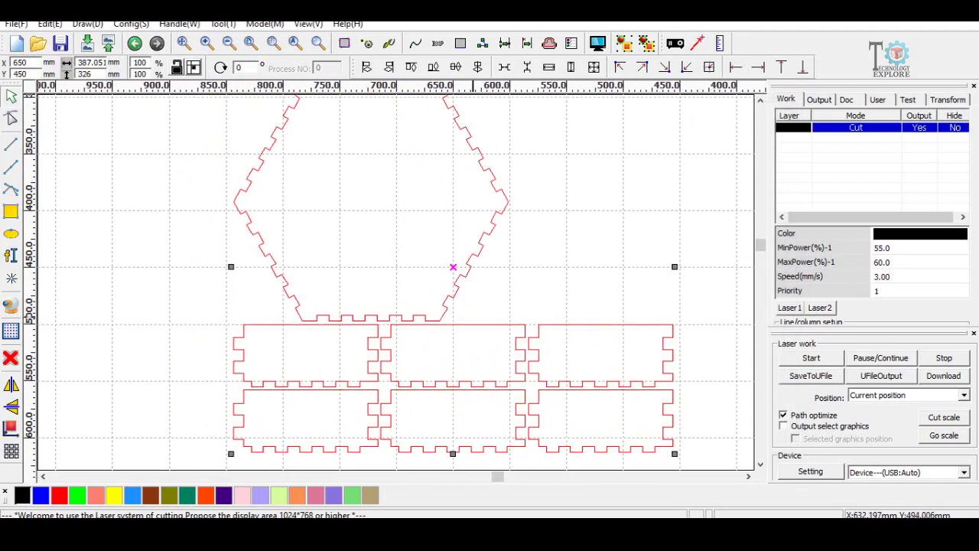
{"action": "scroll", "coordinate": [459, 294], "scroll_direction": "down", "scroll_amount": 2}
{"action": "left_click", "coordinate": [628, 254]}
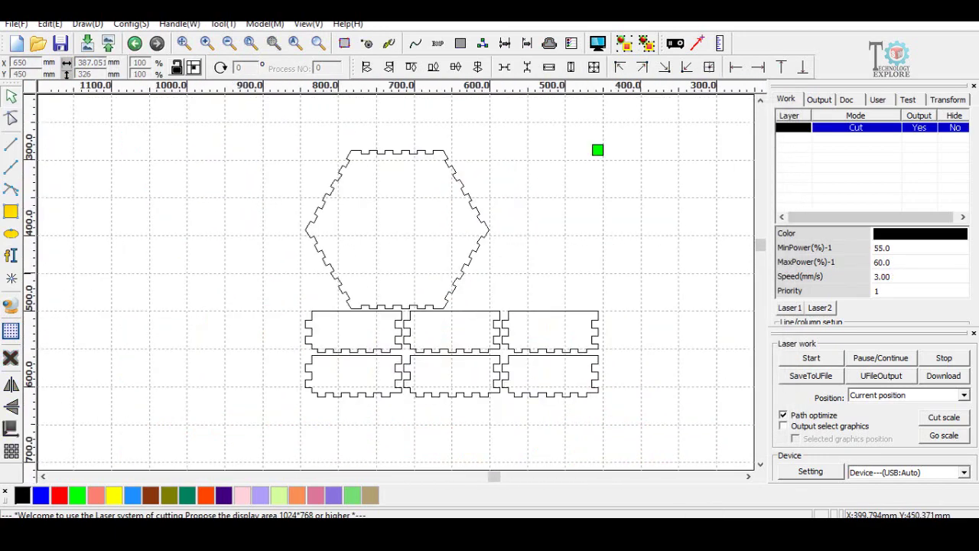